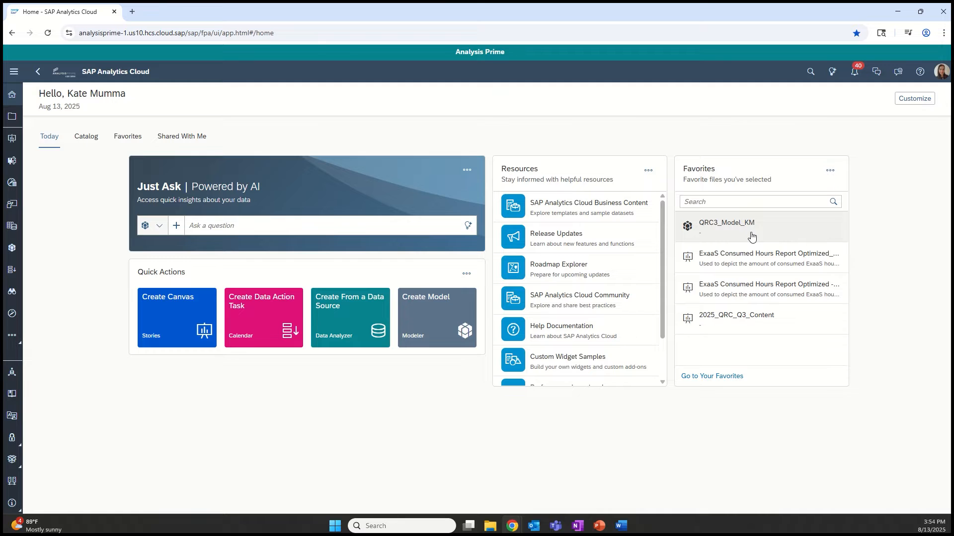
# Open the QRC3_Model_KM model from the favorites and display the Company_Code dimension's property settings
pyautogui.click(751, 234)
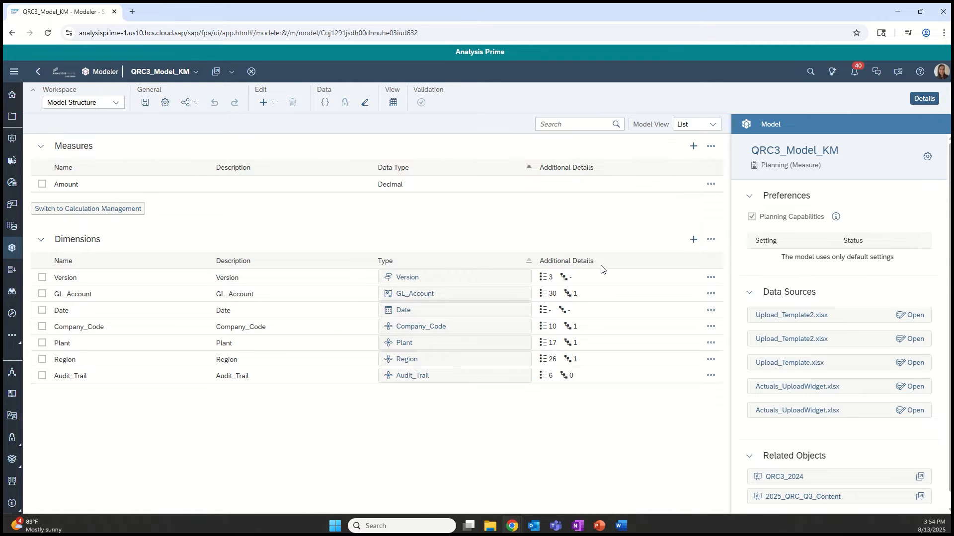
pyautogui.click(481, 328)
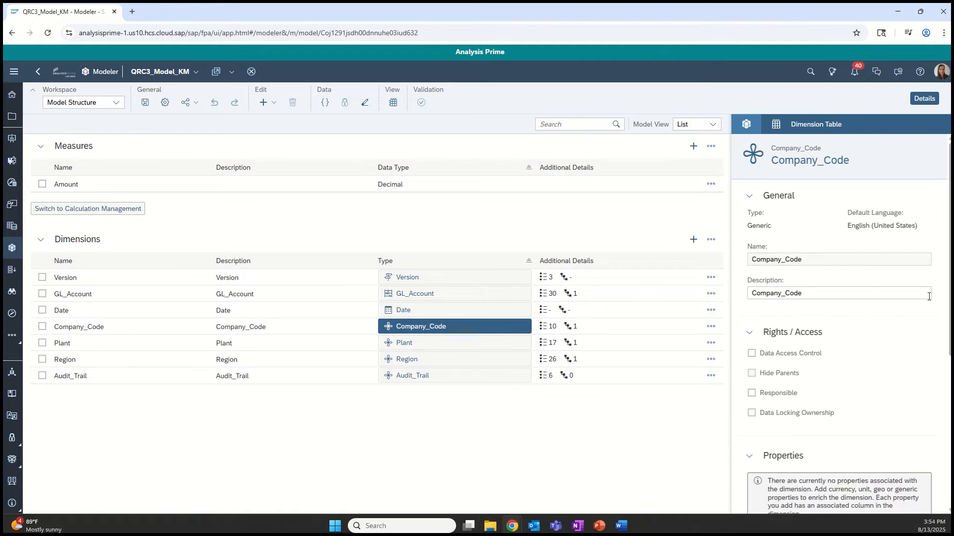
pyautogui.scroll(-2, 862, 287)
pyautogui.scroll(-2, 861, 286)
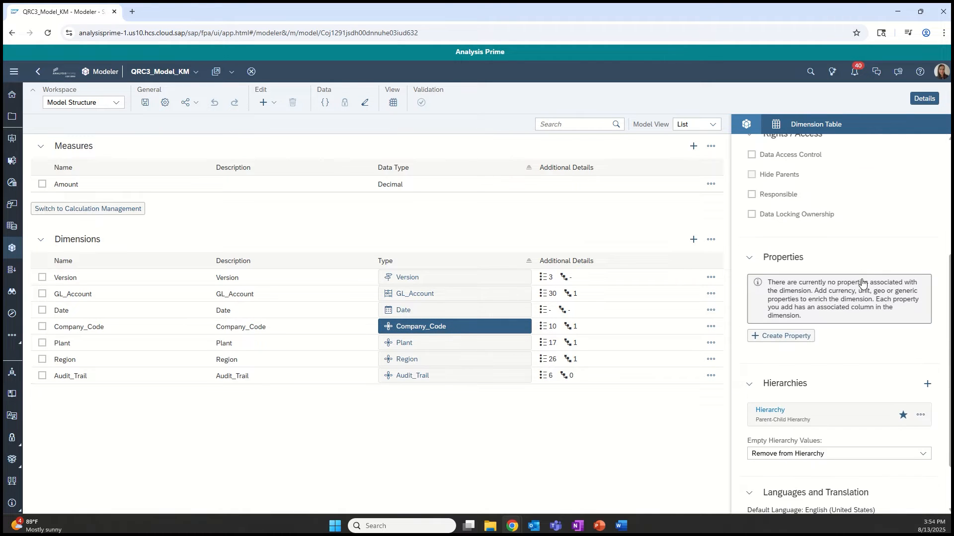
# Create a mandatory text property with ID and description Creator on the Company_Code dimension, and save the model
pyautogui.click(792, 336)
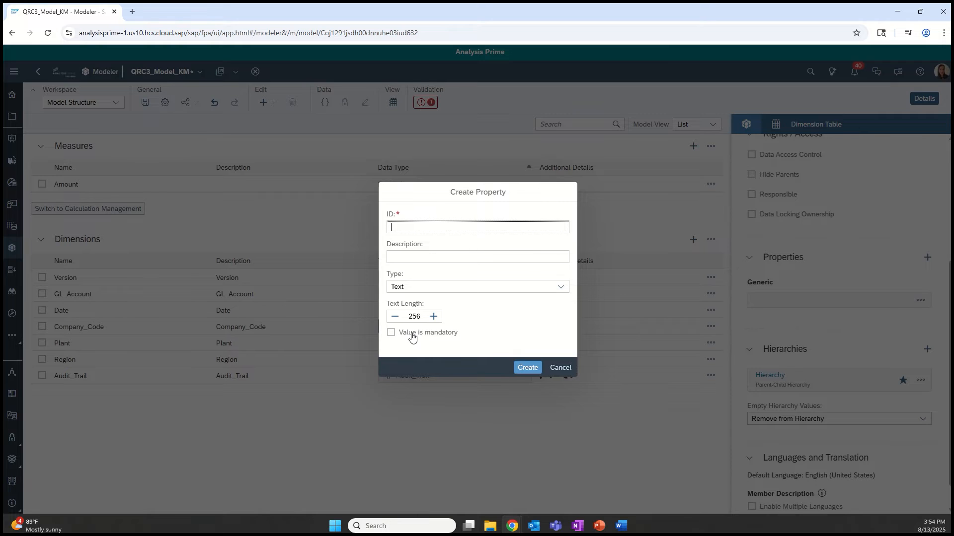
pyautogui.click(410, 334)
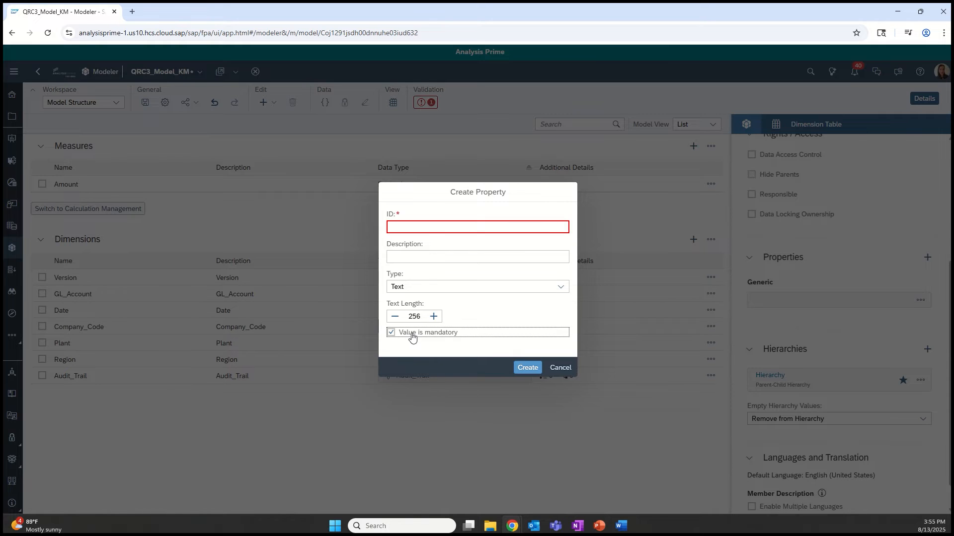
pyautogui.click(440, 230)
pyautogui.write('Creator')
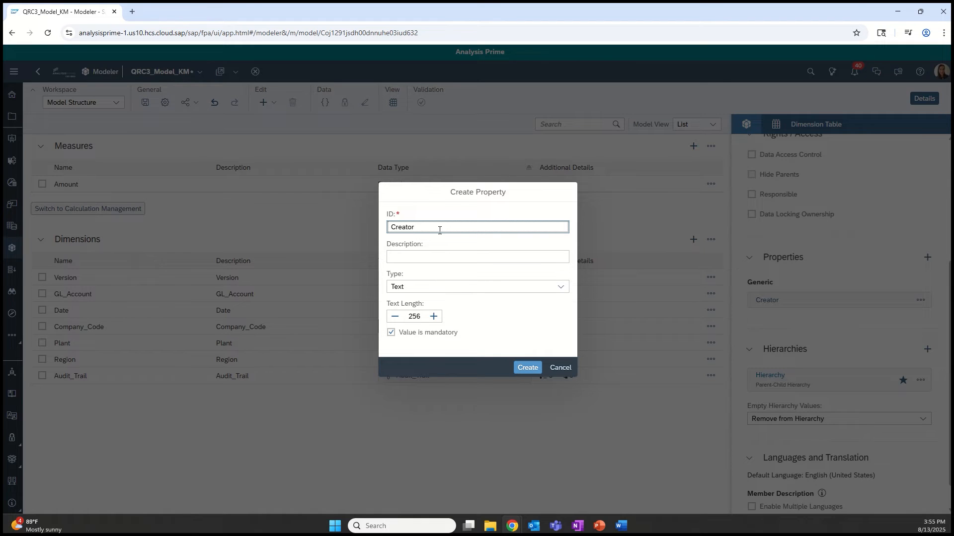
pyautogui.press('Tab')
pyautogui.write('Creator')
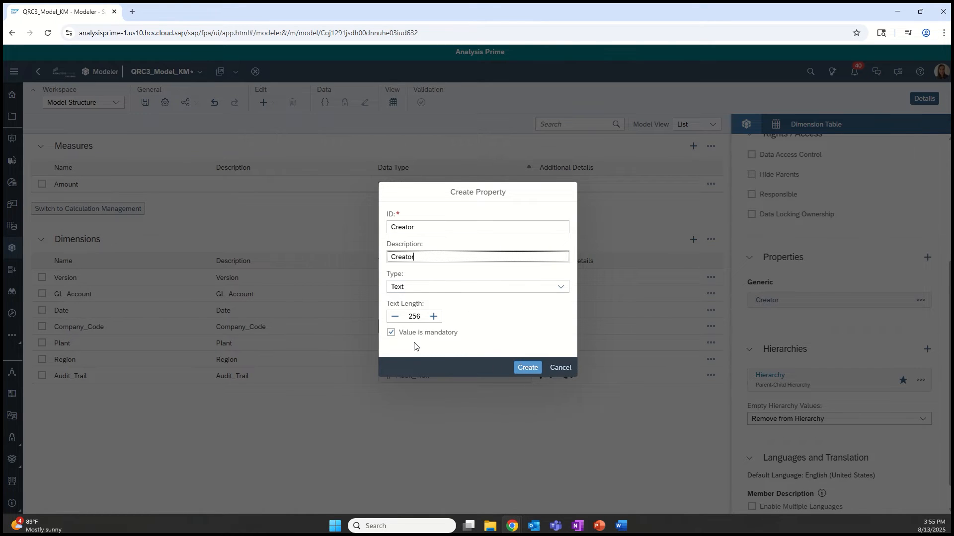
pyautogui.click(526, 370)
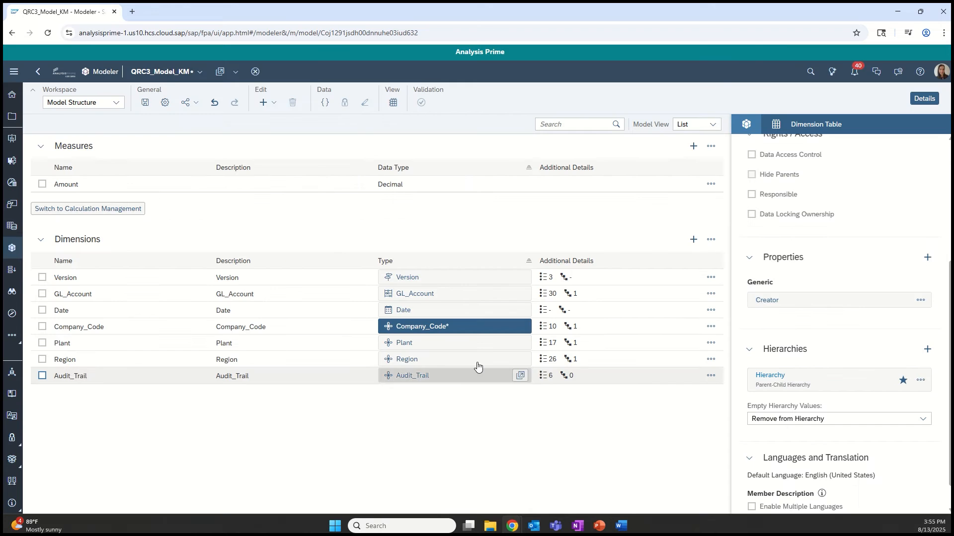
pyautogui.click(145, 103)
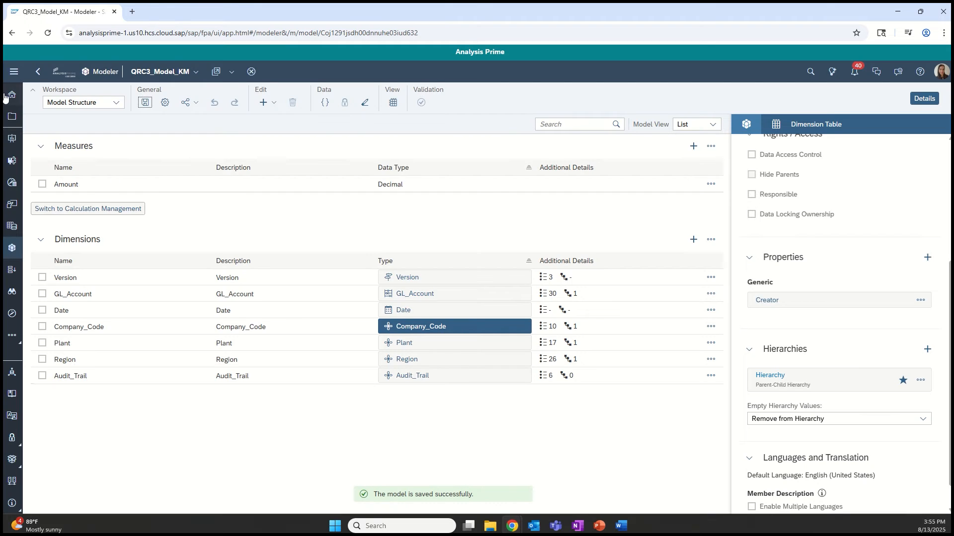
# Open the 2025_QRC_Q3_Content story from the home screen's favorites in edit mode
pyautogui.click(6, 96)
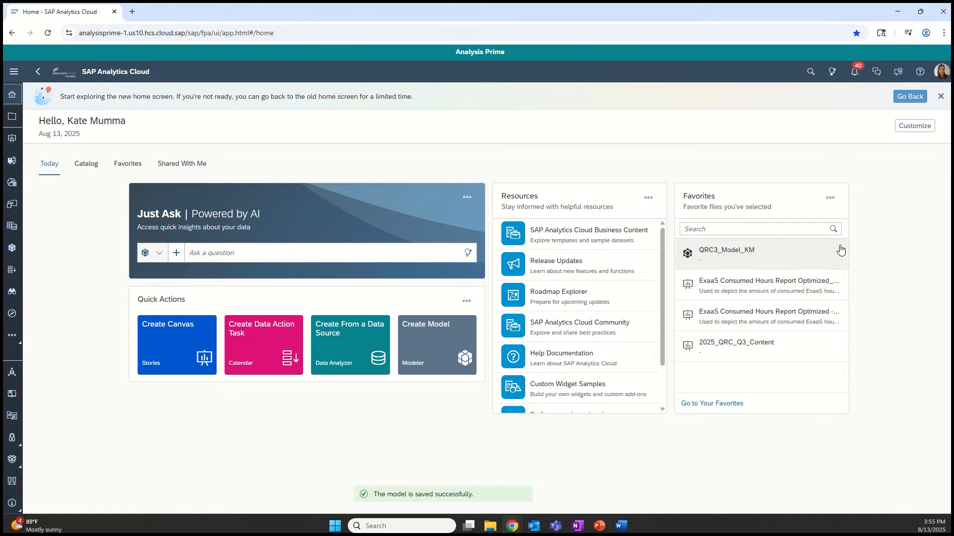
pyautogui.click(740, 346)
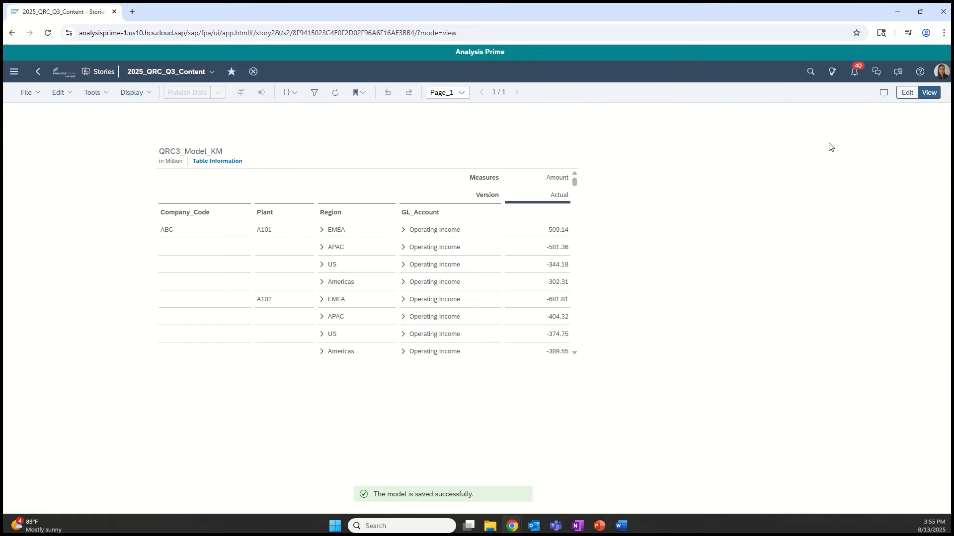
pyautogui.click(905, 96)
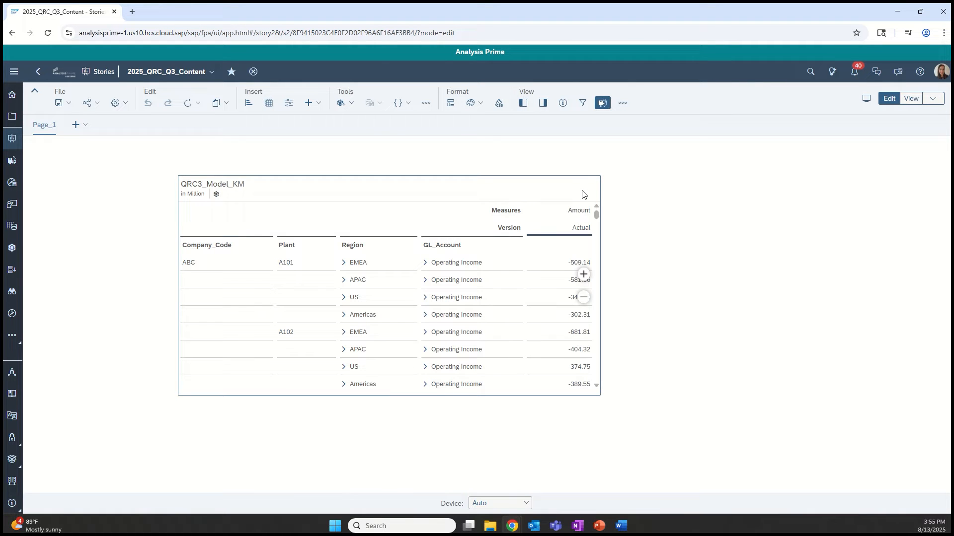
# Examine the QRC3_Model_KM table's builder settings down to the planning and data entry options
pyautogui.click(541, 104)
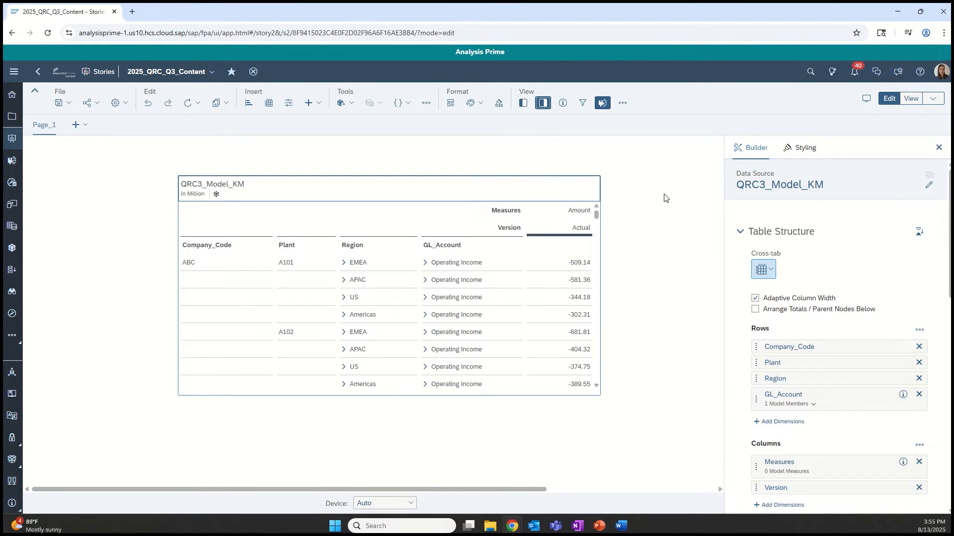
pyautogui.moveTo(792, 175)
pyautogui.scroll(-4, 798, 239)
pyautogui.scroll(-4, 798, 239)
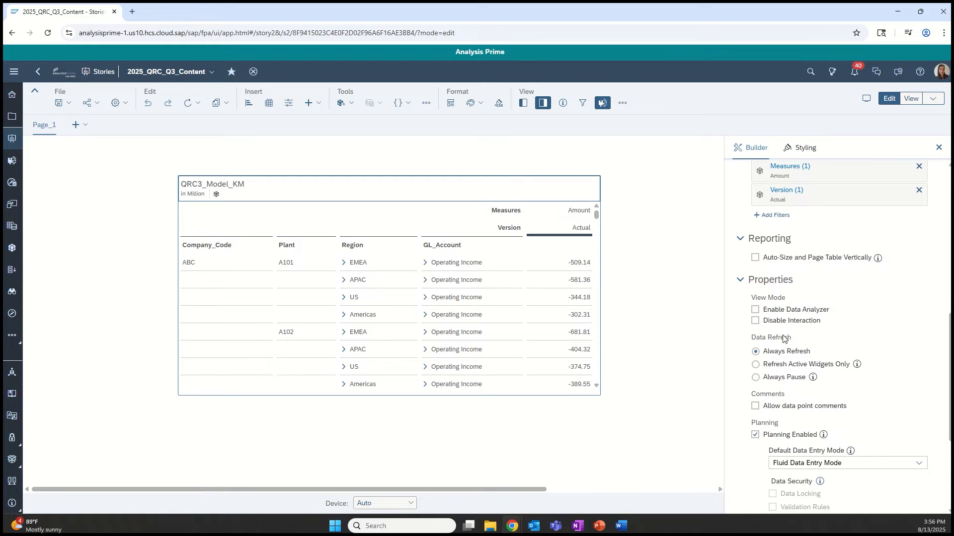
pyautogui.scroll(-1, 844, 342)
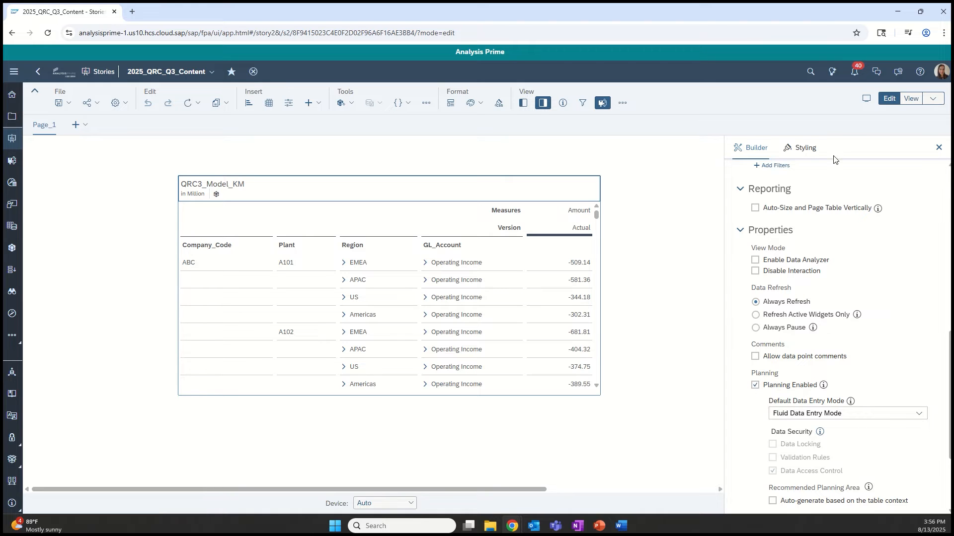
# Turn off runtime visibility of the table's quick menus in its styling options and close the design settings
pyautogui.click(807, 150)
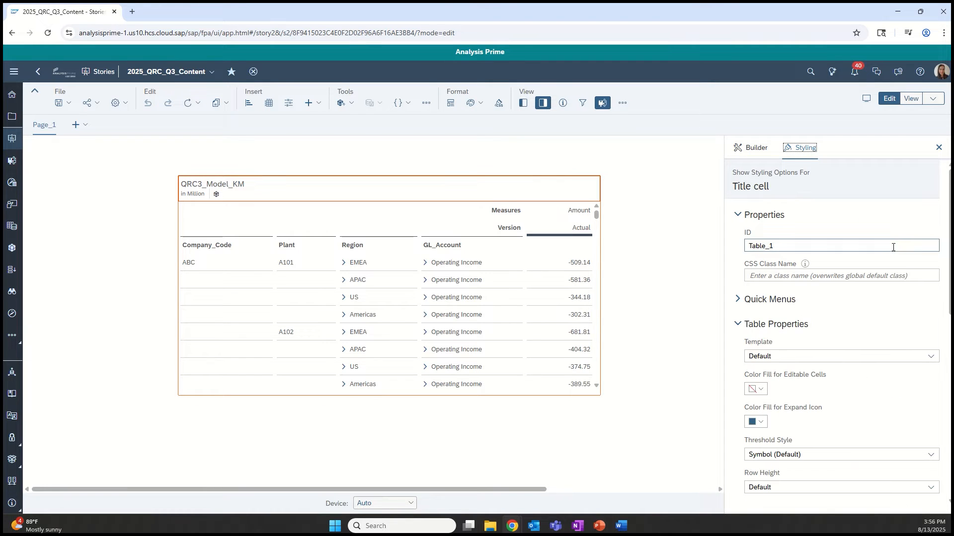
pyautogui.click(737, 300)
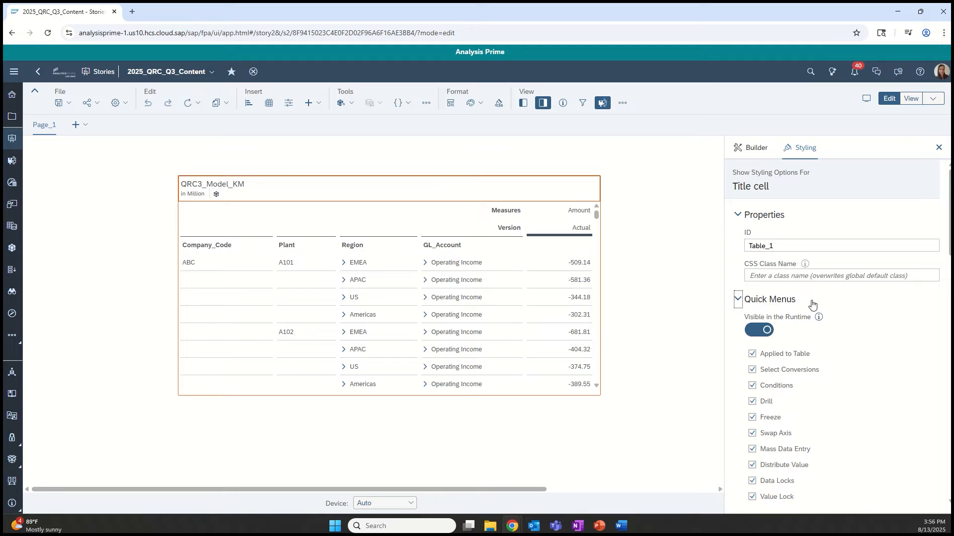
pyautogui.scroll(-4, 787, 318)
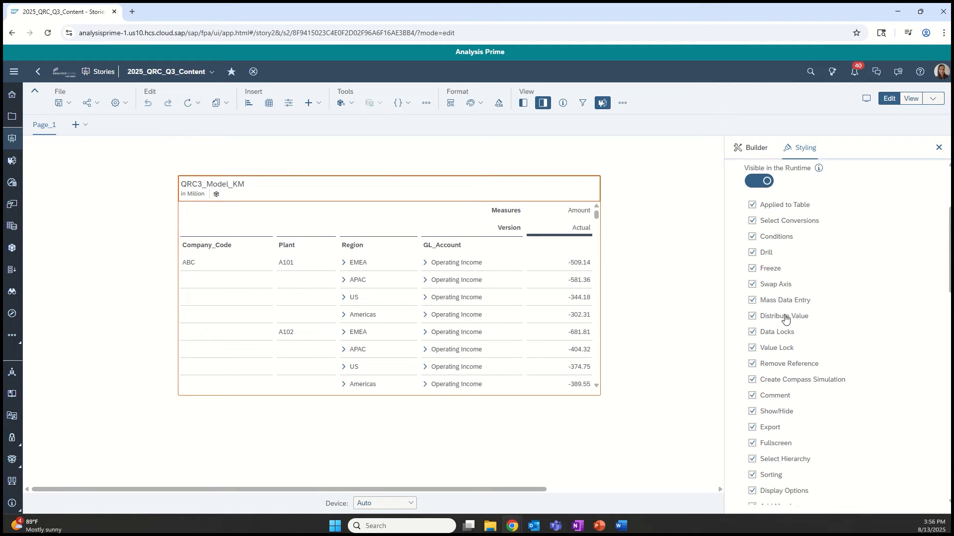
pyautogui.scroll(-2, 787, 318)
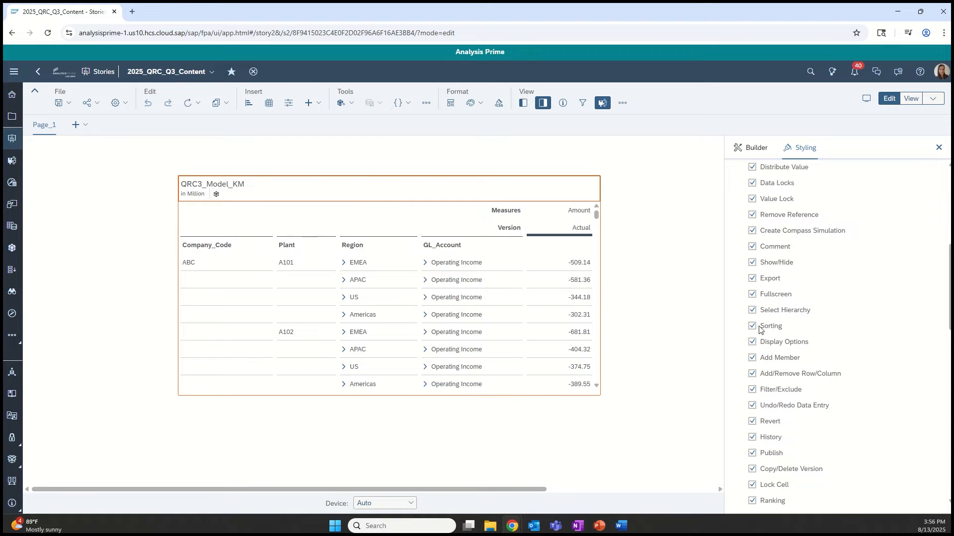
pyautogui.scroll(4, 877, 298)
pyautogui.scroll(2, 877, 298)
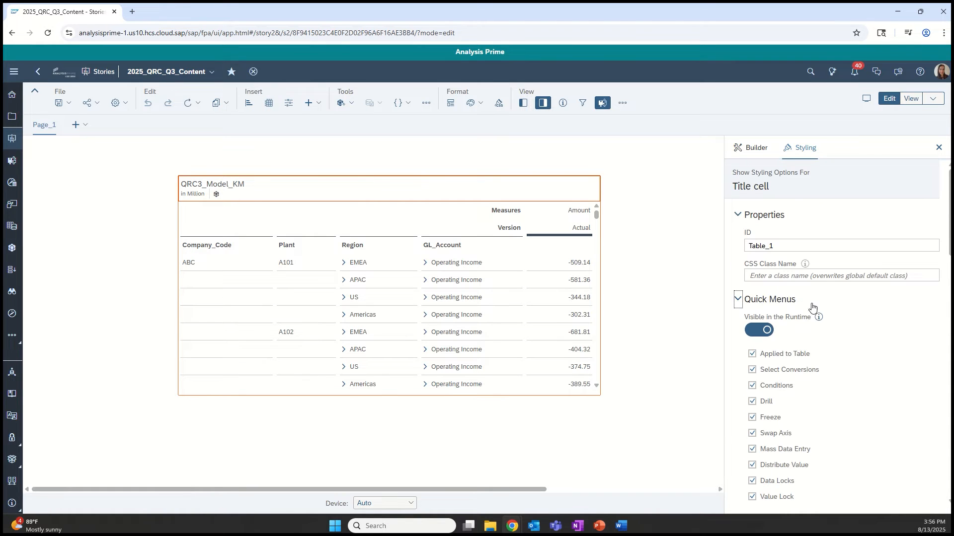
pyautogui.click(762, 331)
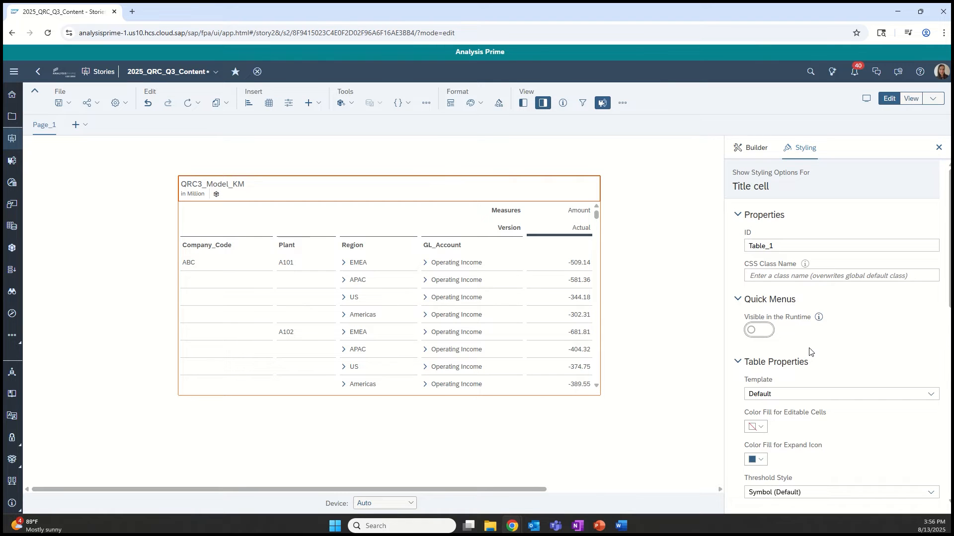
pyautogui.click(939, 148)
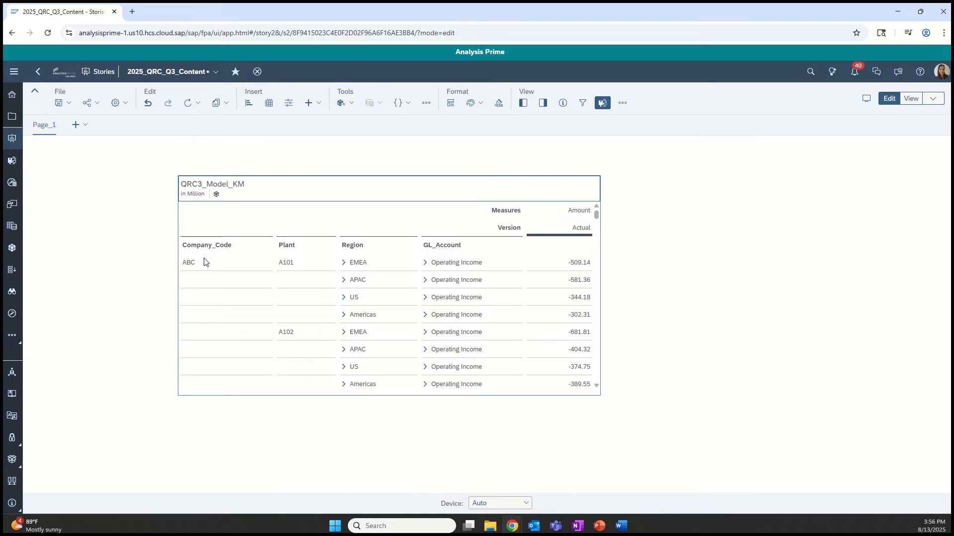
# Add a member from the ABC cell in the Company_Code column, enter 123, and open its creation as a new member
pyautogui.rightClick(195, 268)
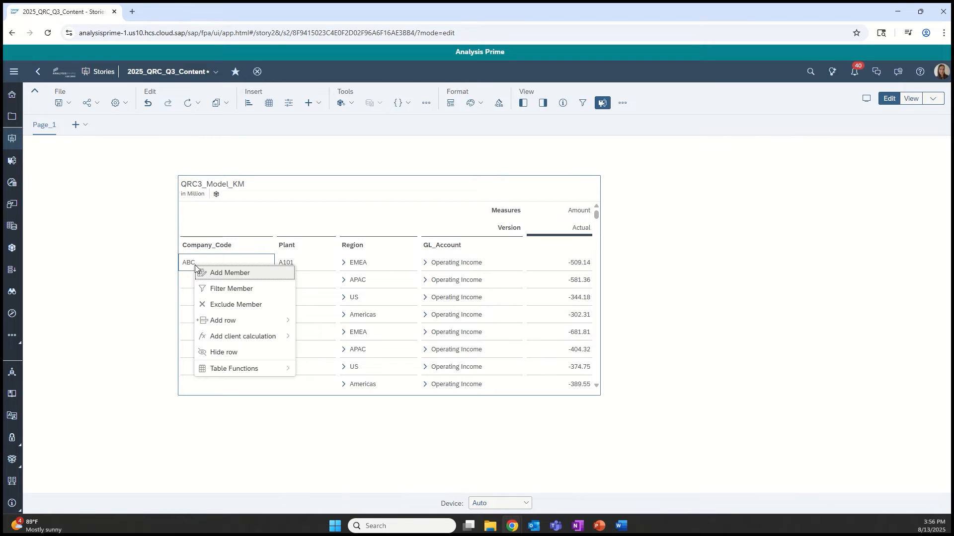
pyautogui.click(240, 273)
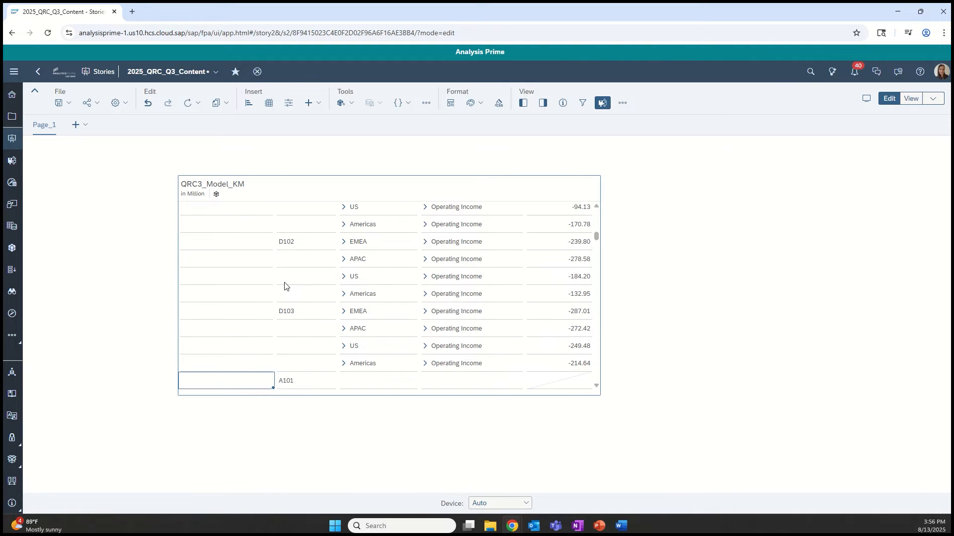
pyautogui.moveTo(243, 383)
pyautogui.click(227, 385)
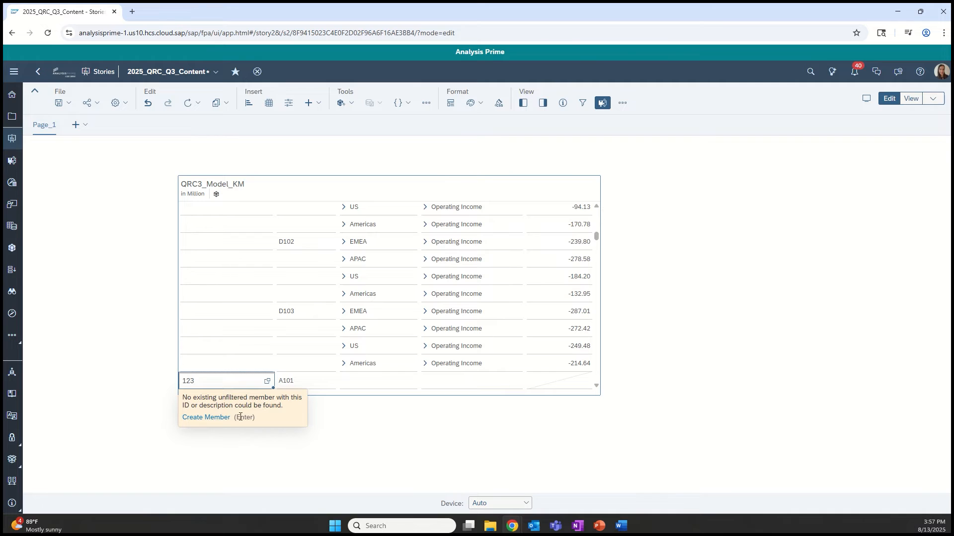
pyautogui.click(217, 420)
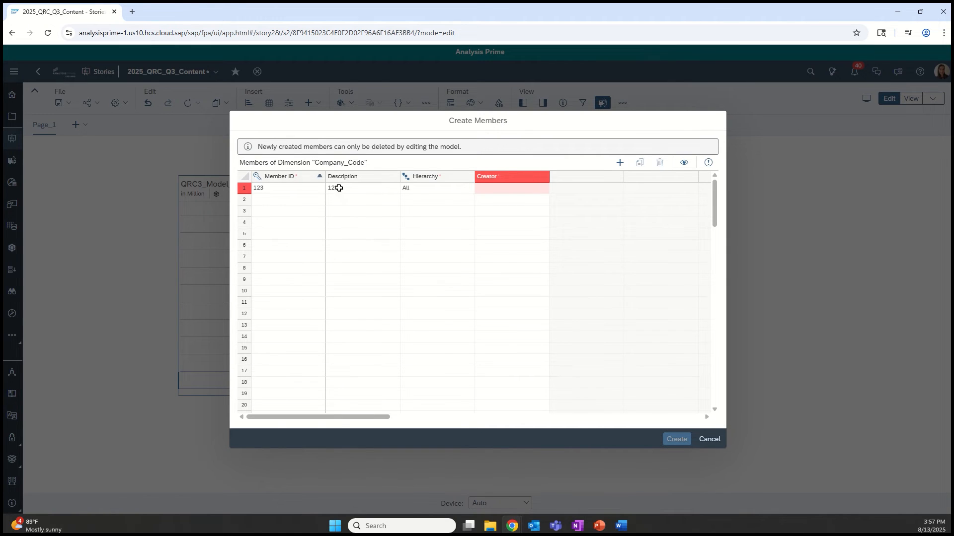
# Give member 123 the description New Member Created and enter the creator's user name in the Creator column
pyautogui.click(433, 190)
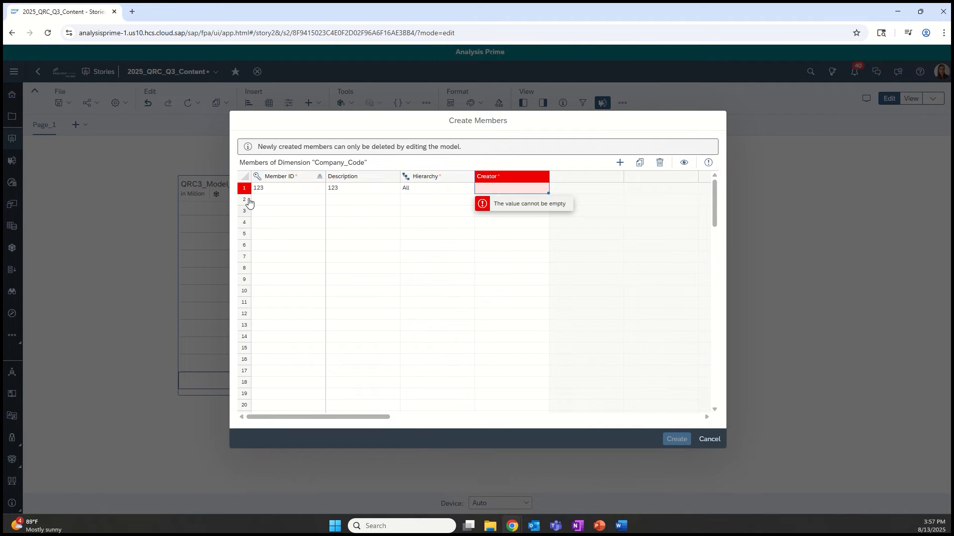
pyautogui.click(286, 193)
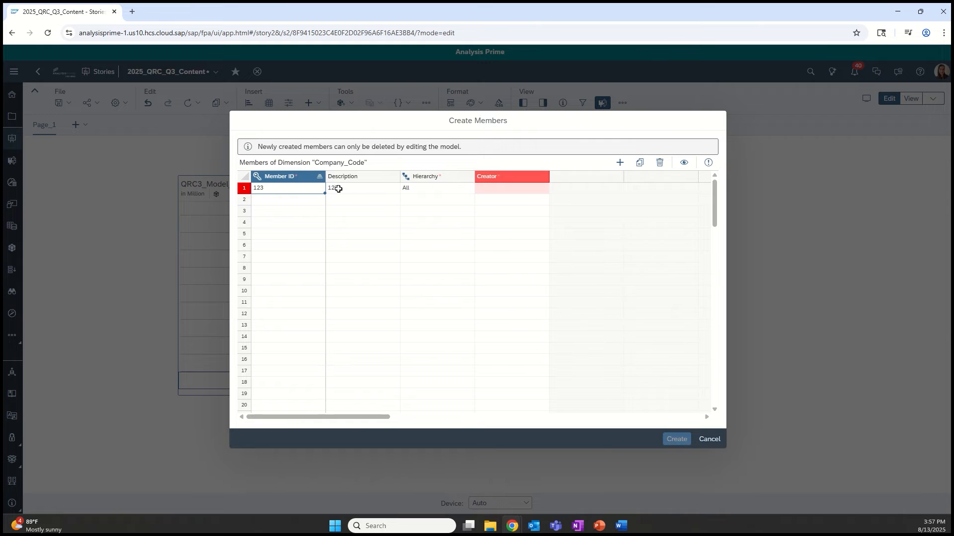
pyautogui.click(355, 190)
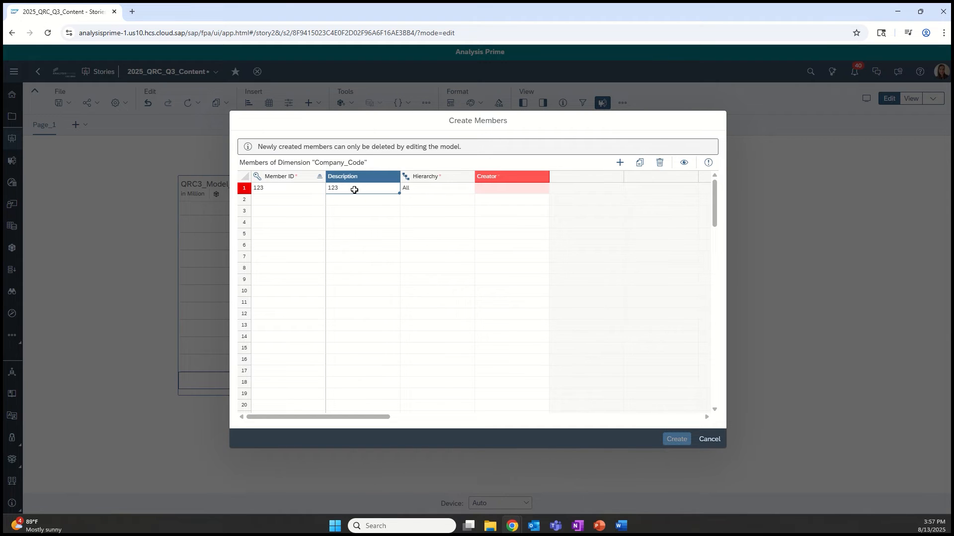
pyautogui.write('New Member Created')
pyautogui.press('Tab')
pyautogui.press('Tab')
pyautogui.write('KMUMMA')
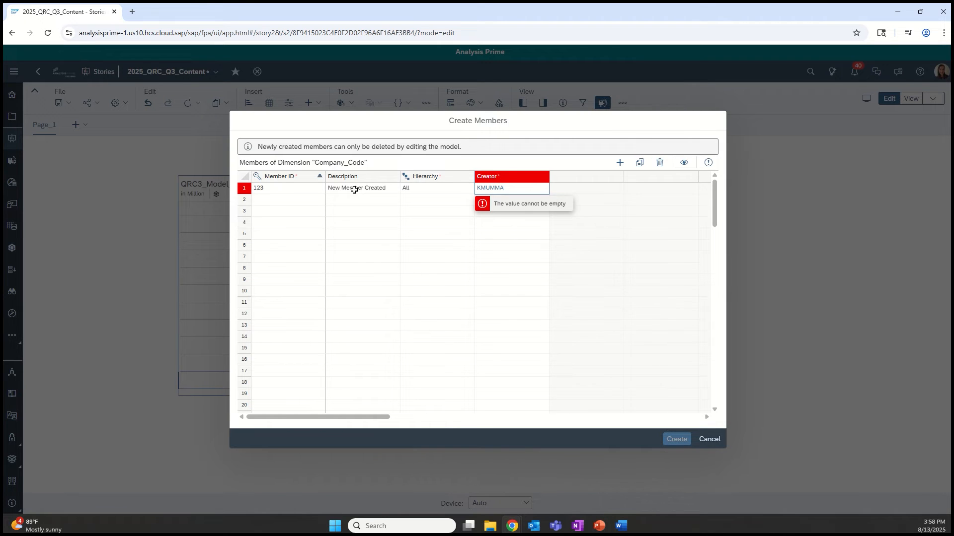
pyautogui.press('Return')
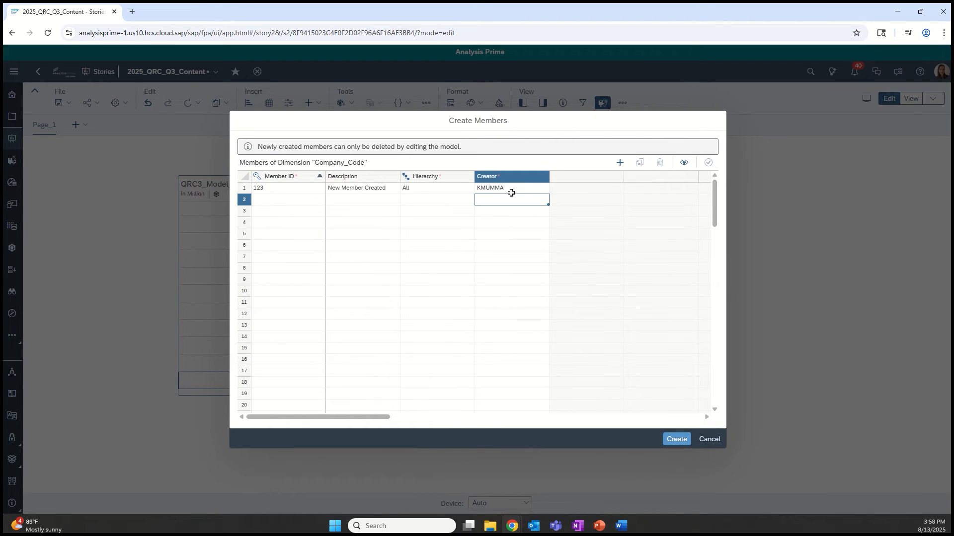
# Try ABC as the member ID of a second new member in the row below 123
pyautogui.click(276, 200)
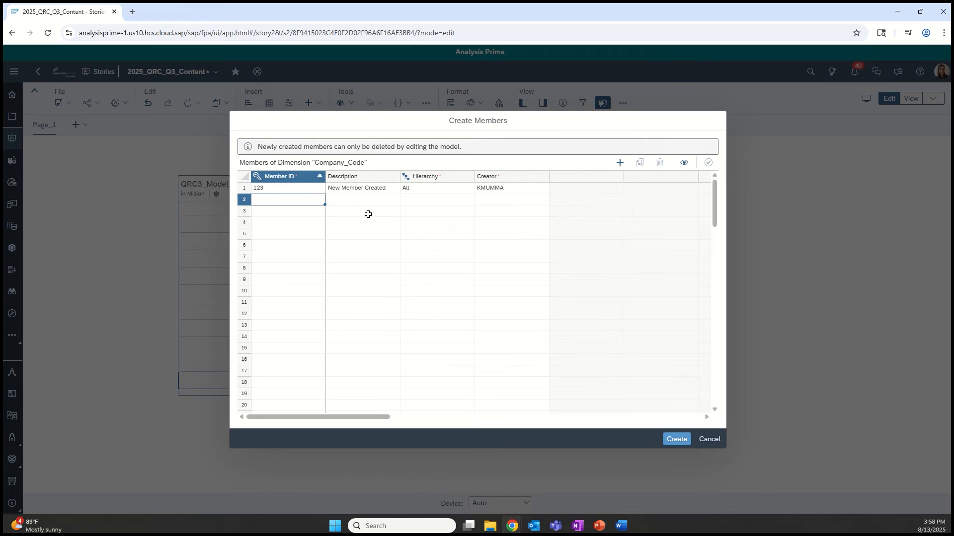
pyautogui.write('ABC')
pyautogui.press('Tab')
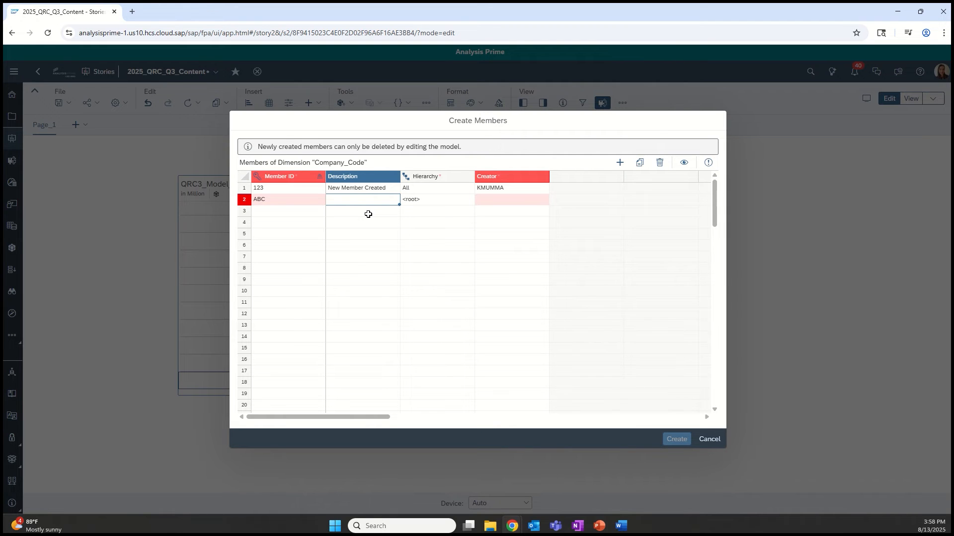
pyautogui.press('Left')
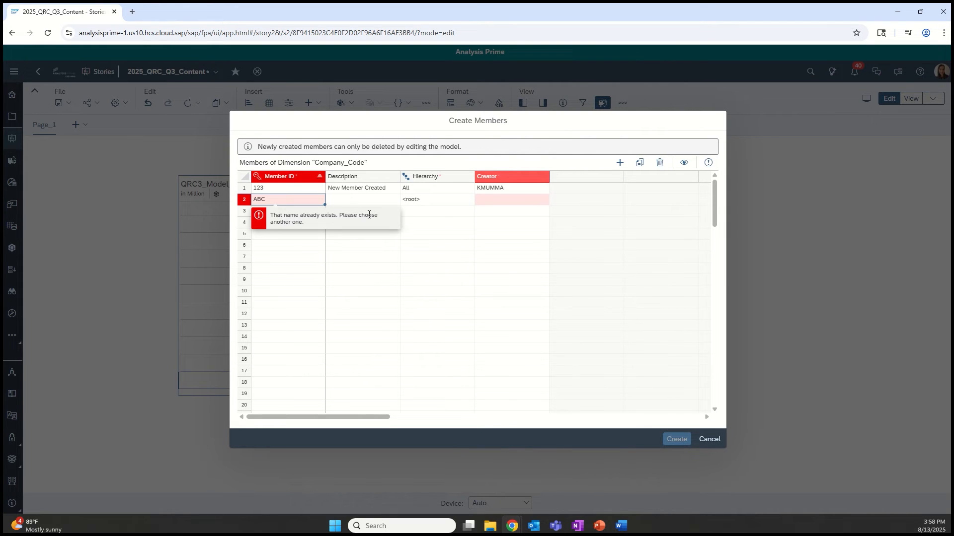
# Set the second new member's ID to BCD and enter the creator's user name in its Creator column
pyautogui.write('BCD')
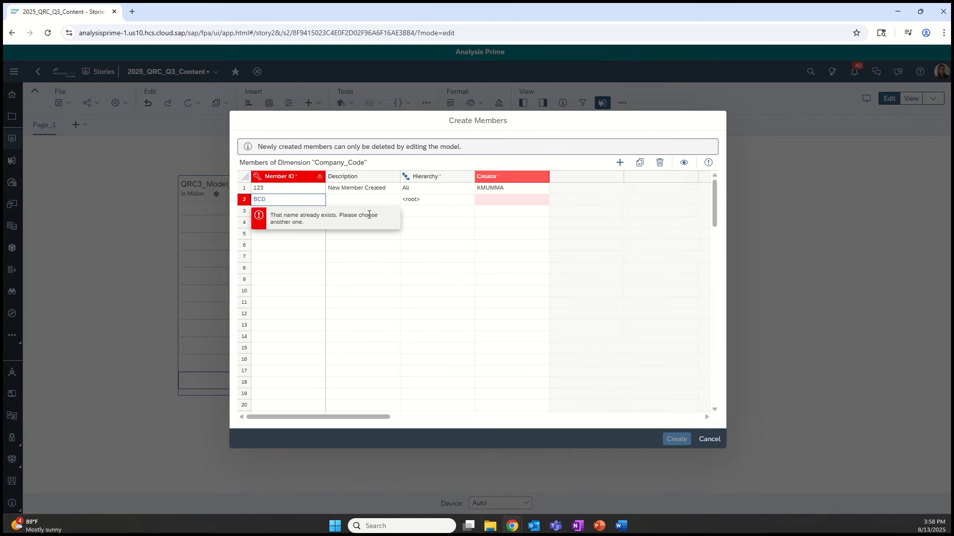
pyautogui.press('Tab')
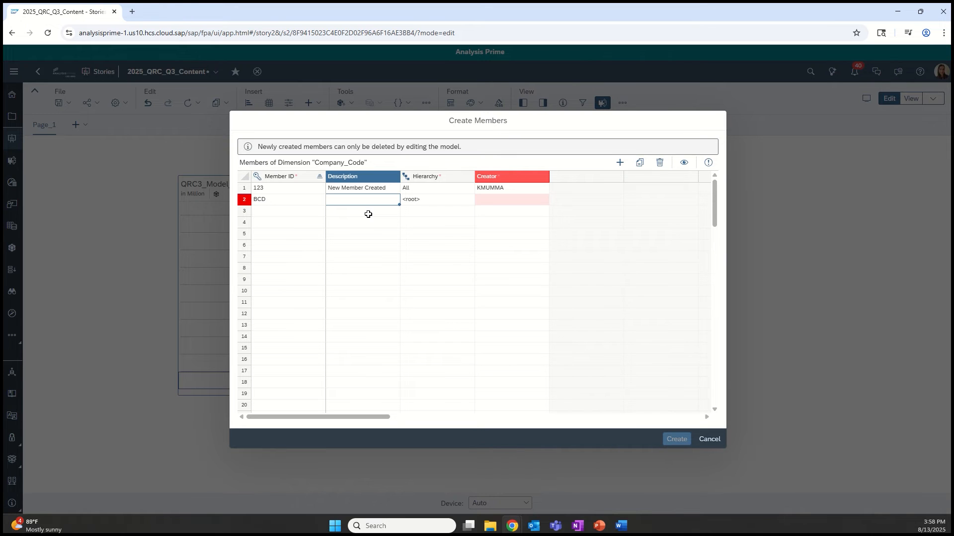
pyautogui.press('Tab')
pyautogui.press('Tab')
pyautogui.write('KMUMMA')
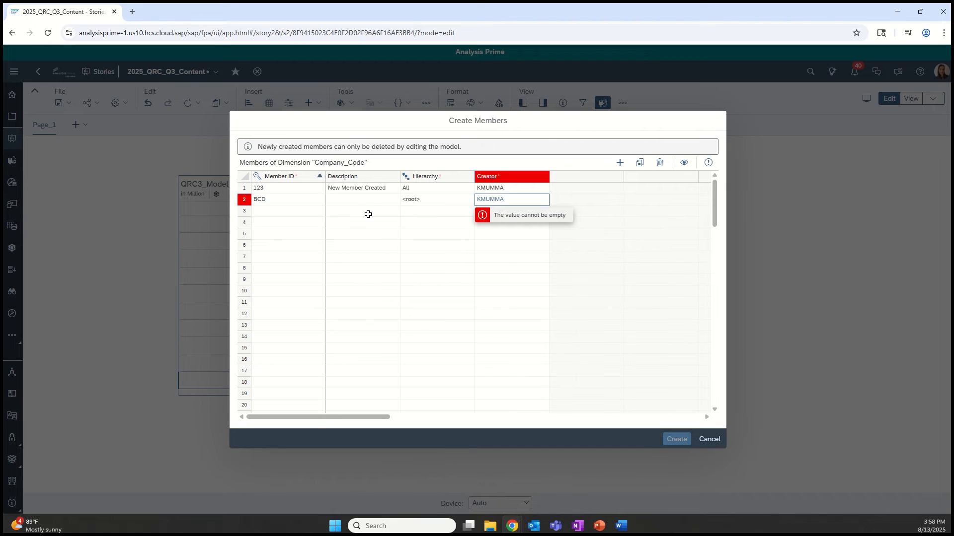
pyautogui.press('Left')
pyautogui.press('Left')
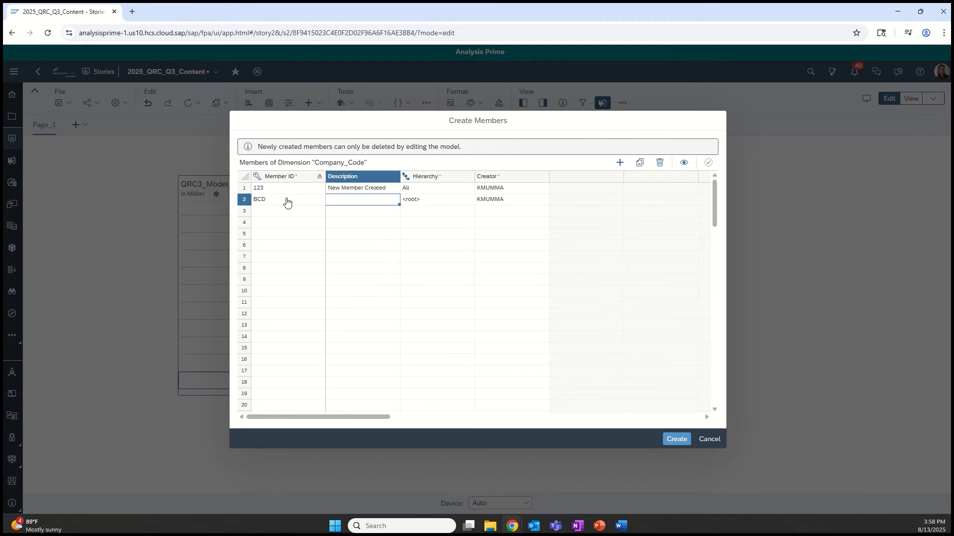
# Place member BCD under the parent All in the hierarchy and create both new Company_Code members
pyautogui.click(437, 202)
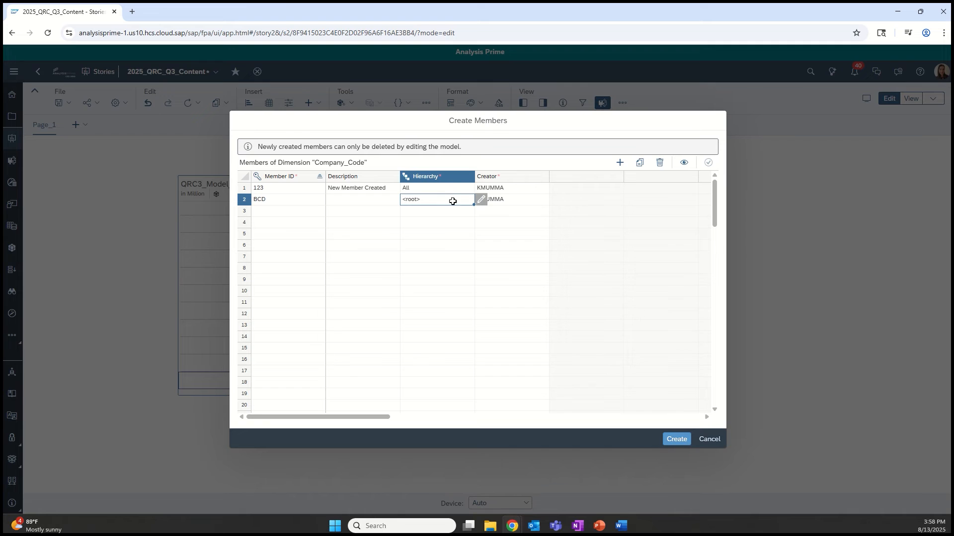
pyautogui.click(480, 200)
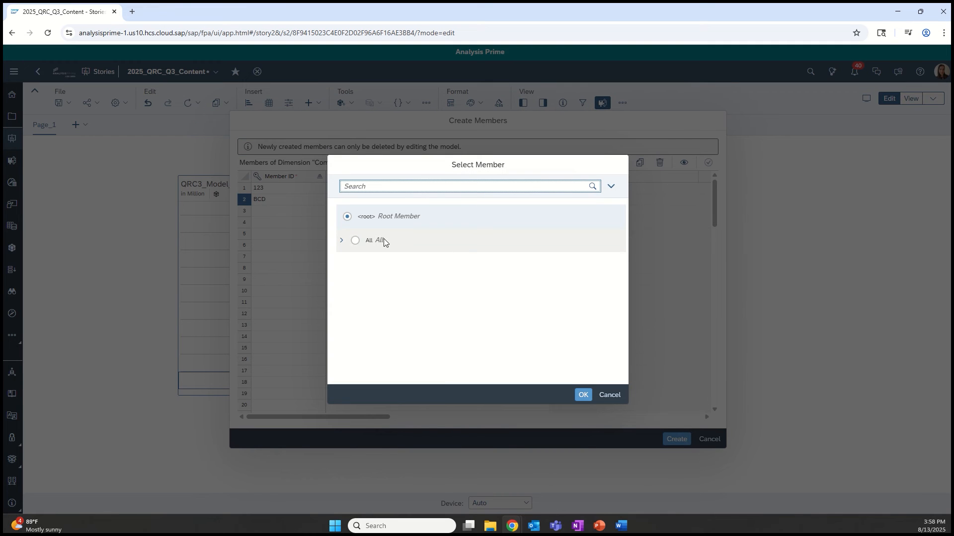
pyautogui.click(342, 241)
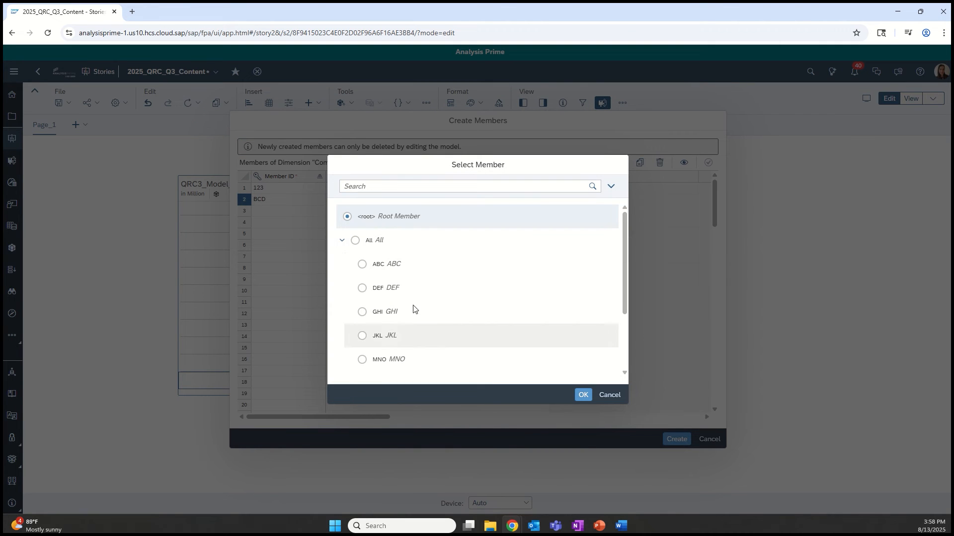
pyautogui.click(384, 241)
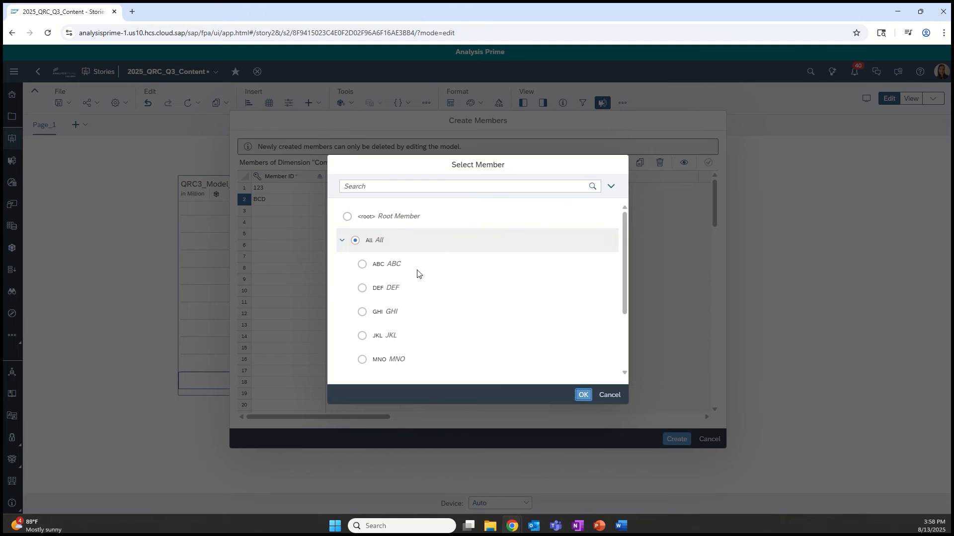
pyautogui.click(582, 395)
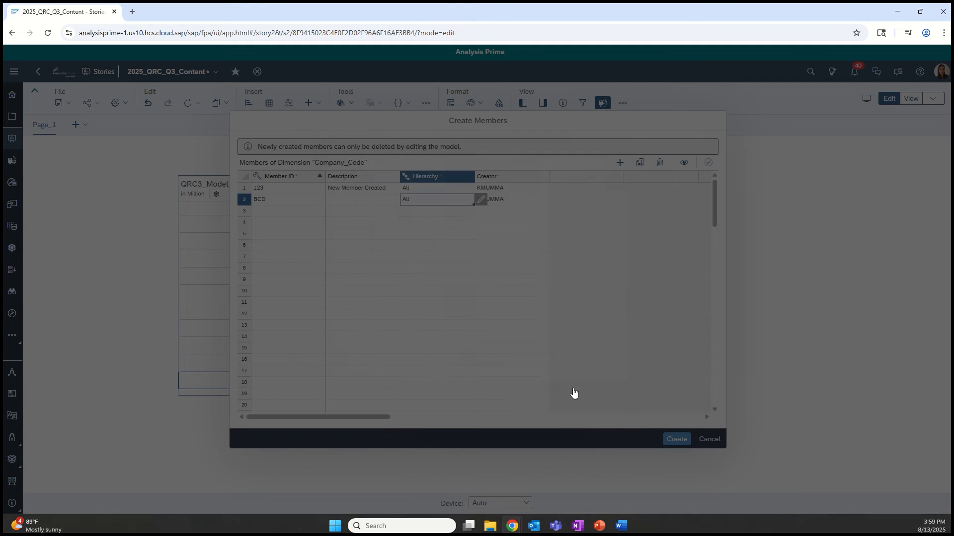
pyautogui.click(373, 201)
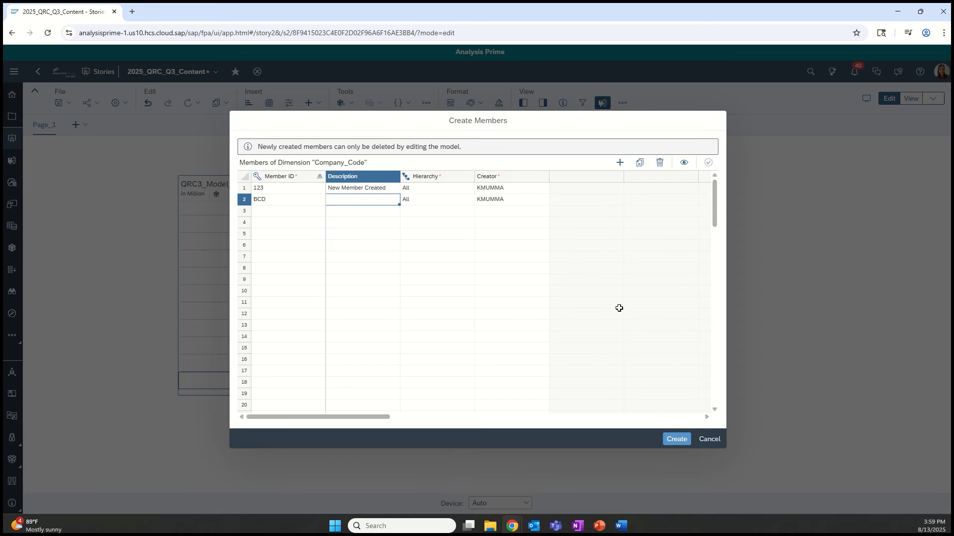
pyautogui.click(676, 440)
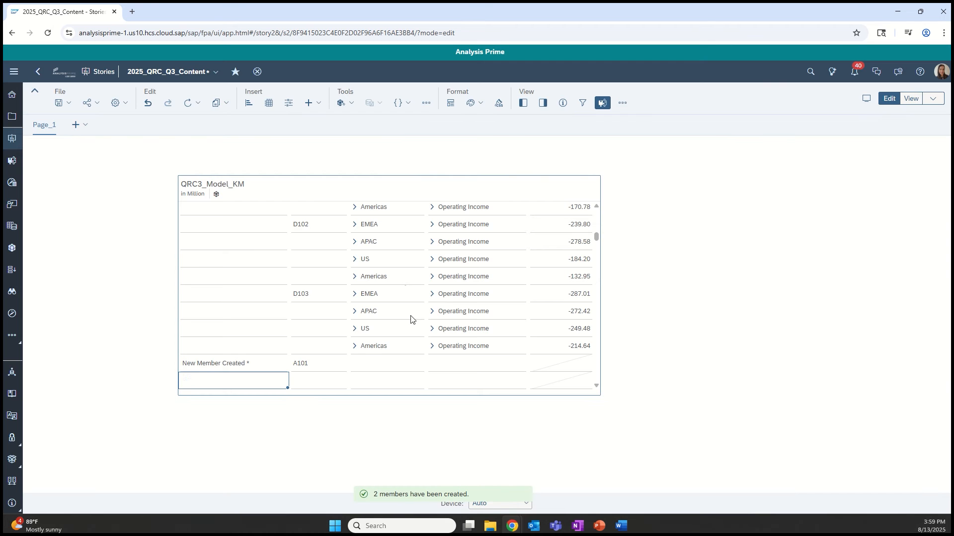
# Inspect the rows of the two newly created members, New Member Created and BCD, in the QRC3_Model_KM table
pyautogui.moveTo(259, 365); pyautogui.dragTo(565, 317)
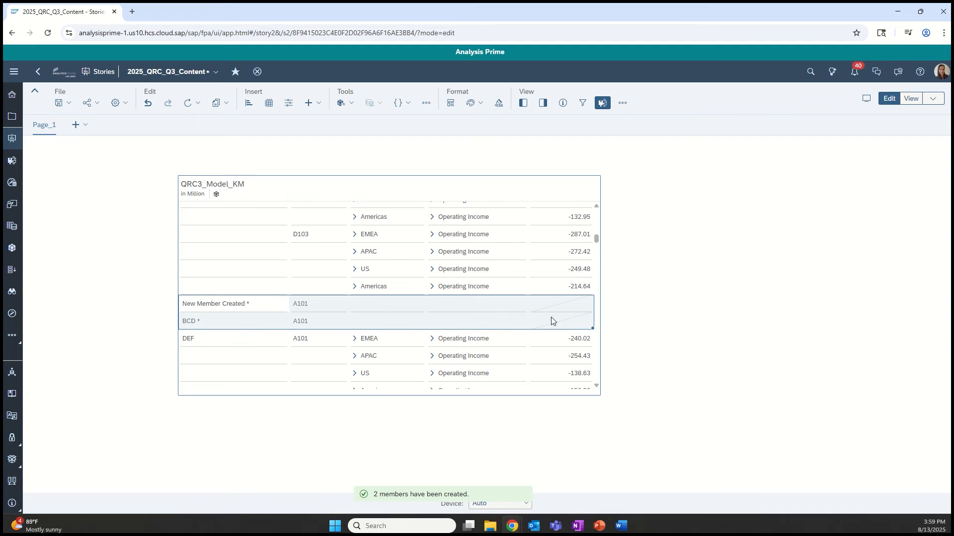
pyautogui.click(253, 303)
pyautogui.click(221, 328)
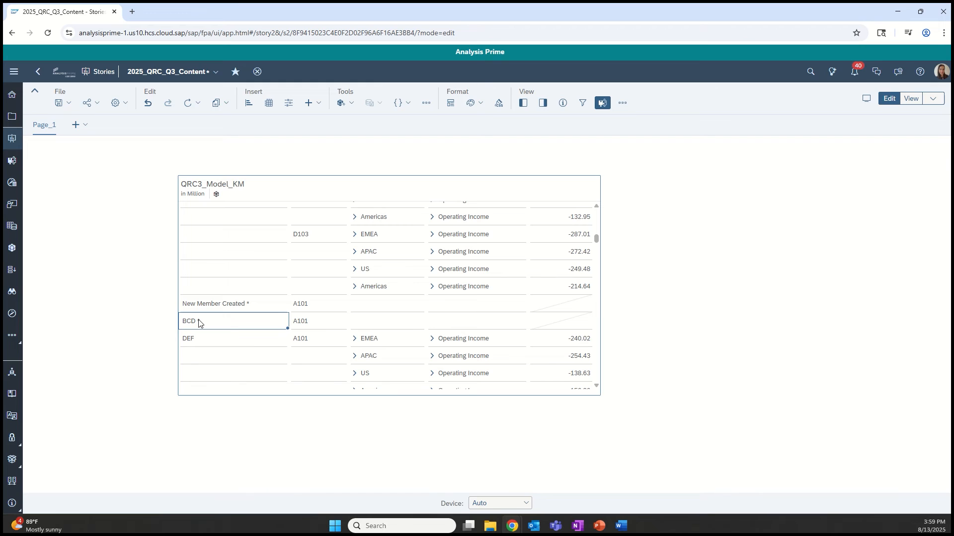
pyautogui.click(217, 311)
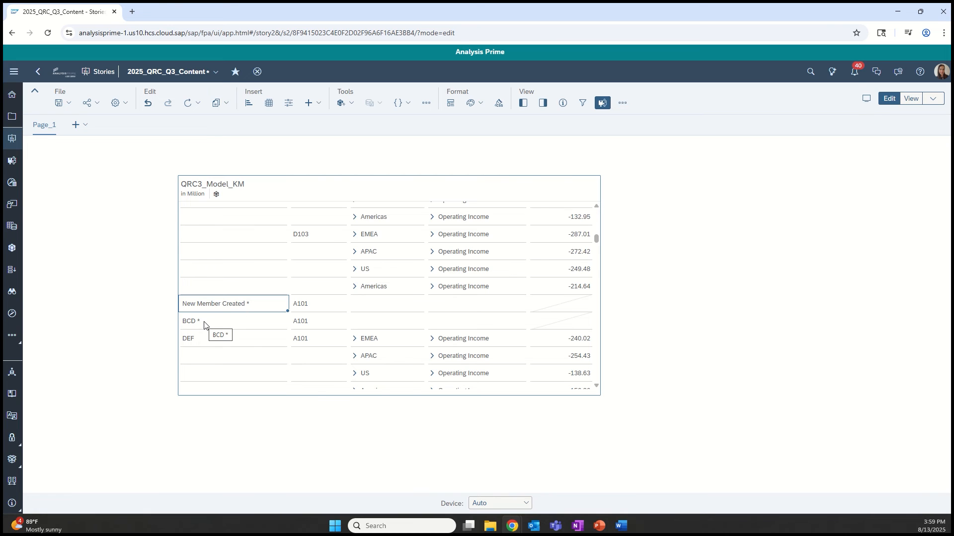
# Open New Member Created for member editing, review the new members' properties, and close without applying changes
pyautogui.rightClick(251, 308)
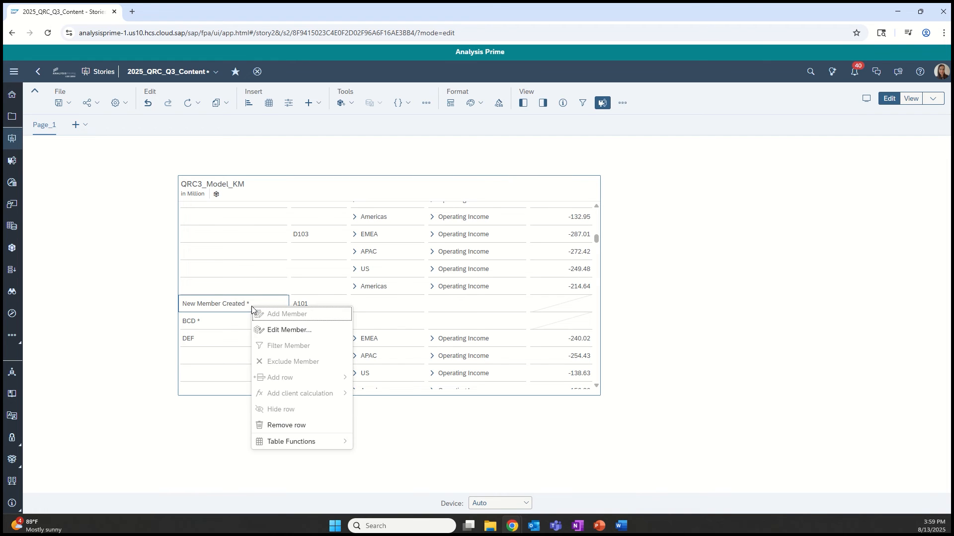
pyautogui.click(305, 330)
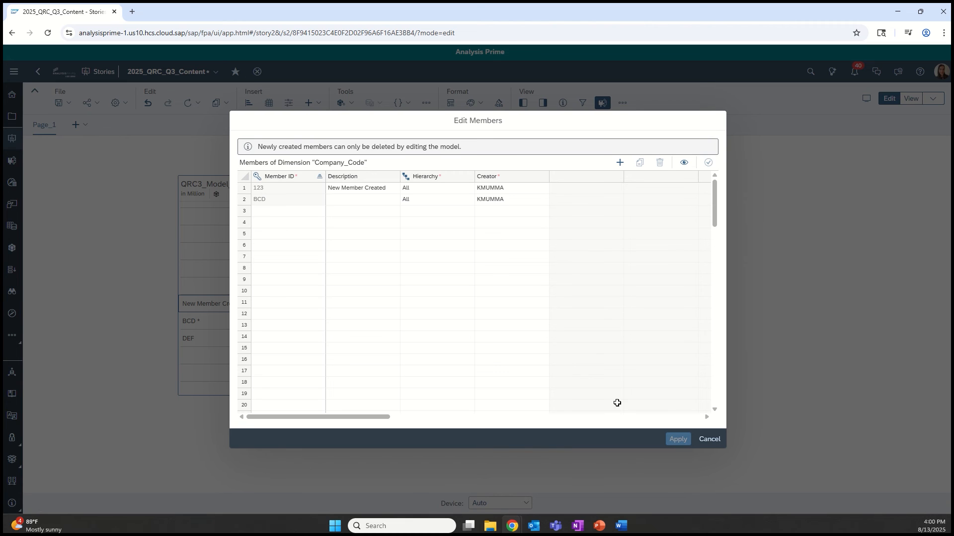
pyautogui.click(710, 440)
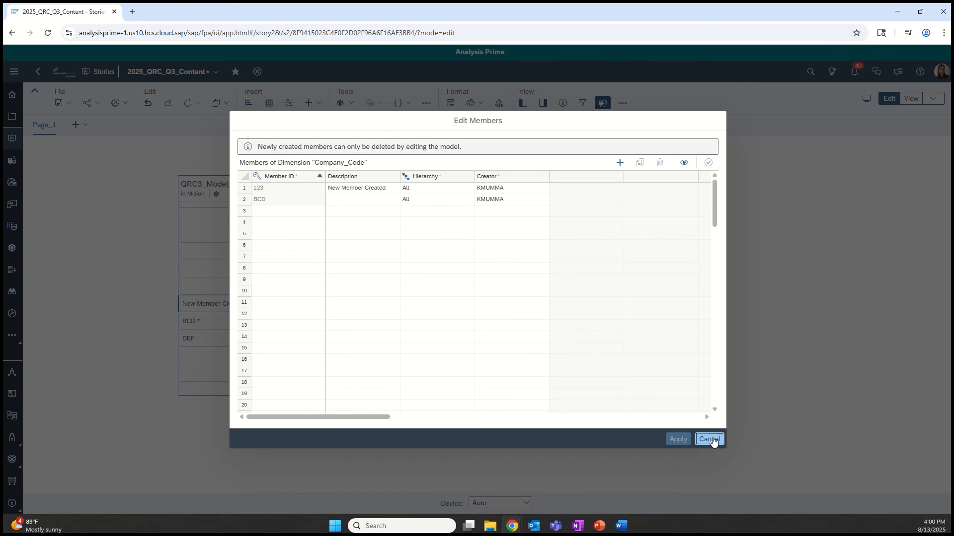